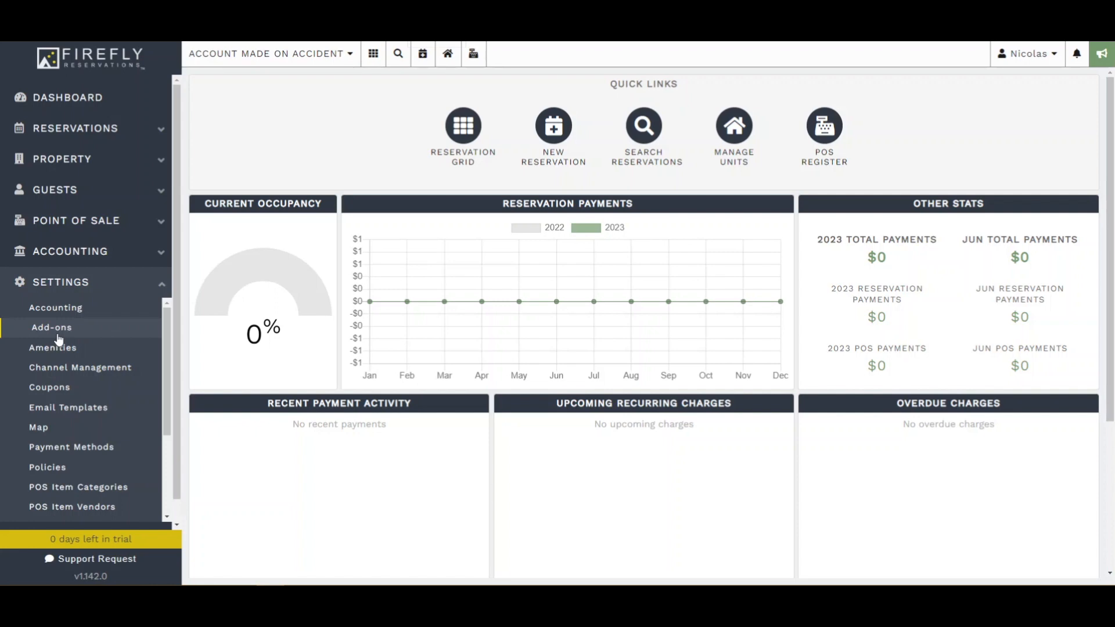
Step: Start a new add-on item in the settings and preview the options of the Rental, Sale and Other types
click(60, 337)
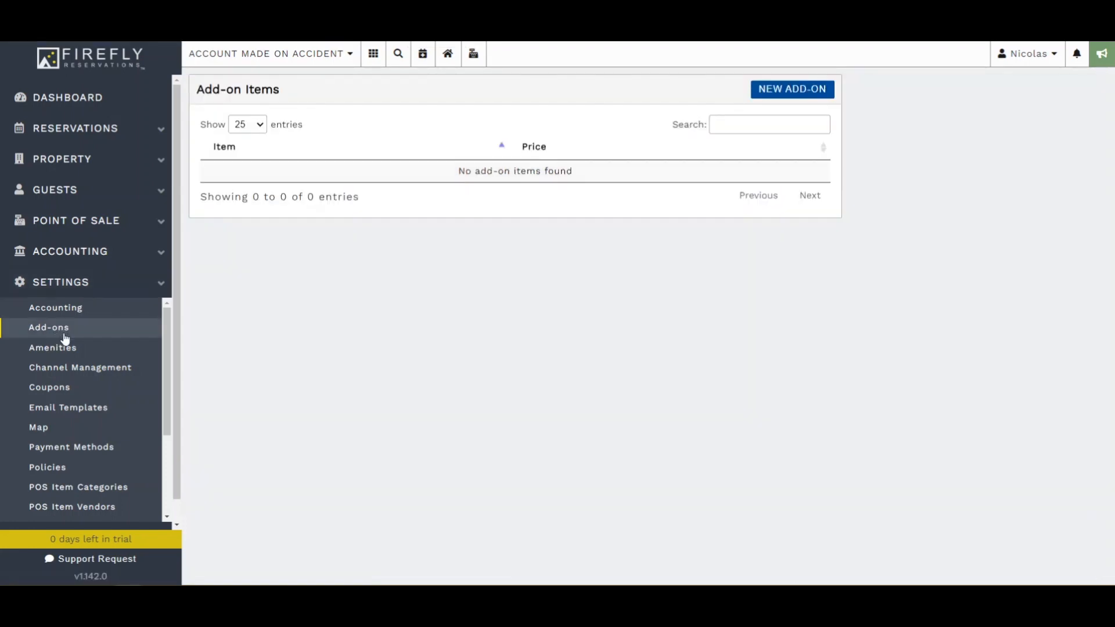
click(812, 93)
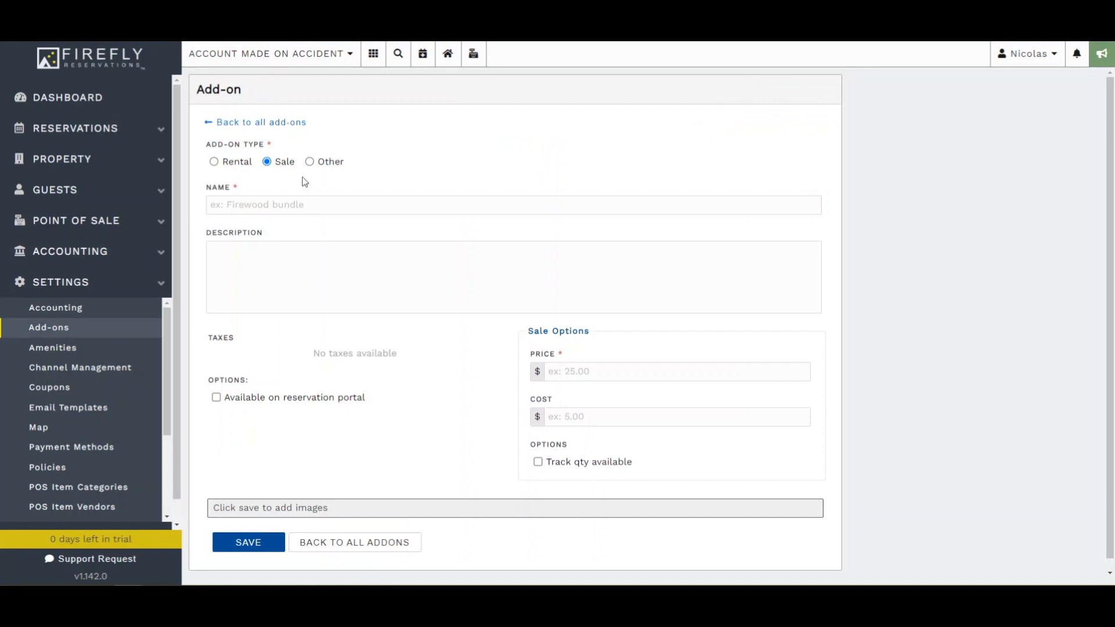
click(214, 162)
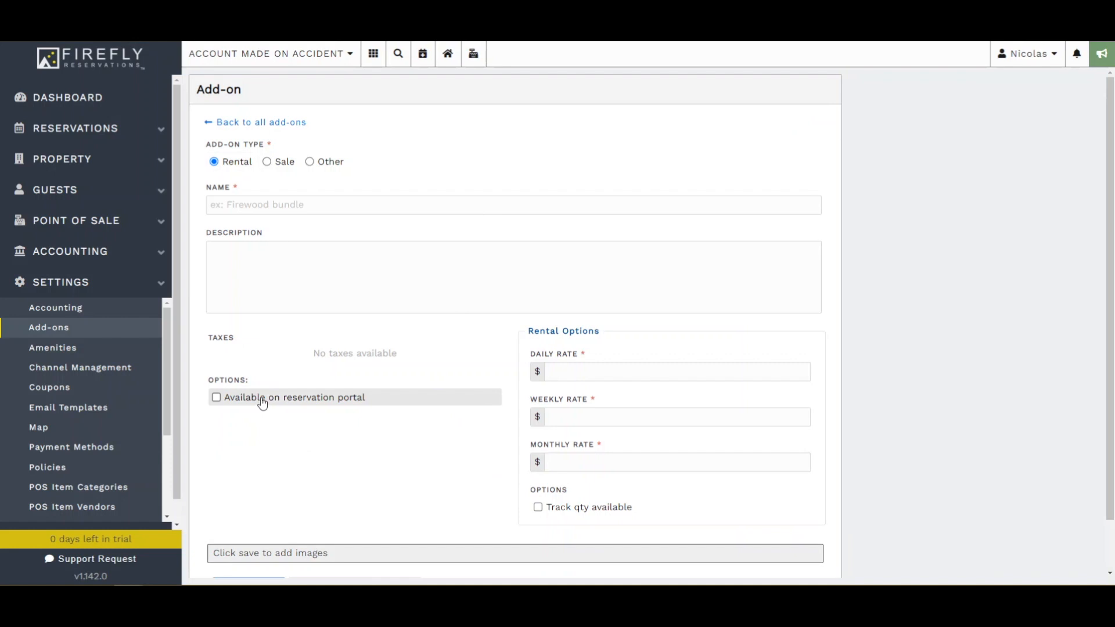
click(278, 172)
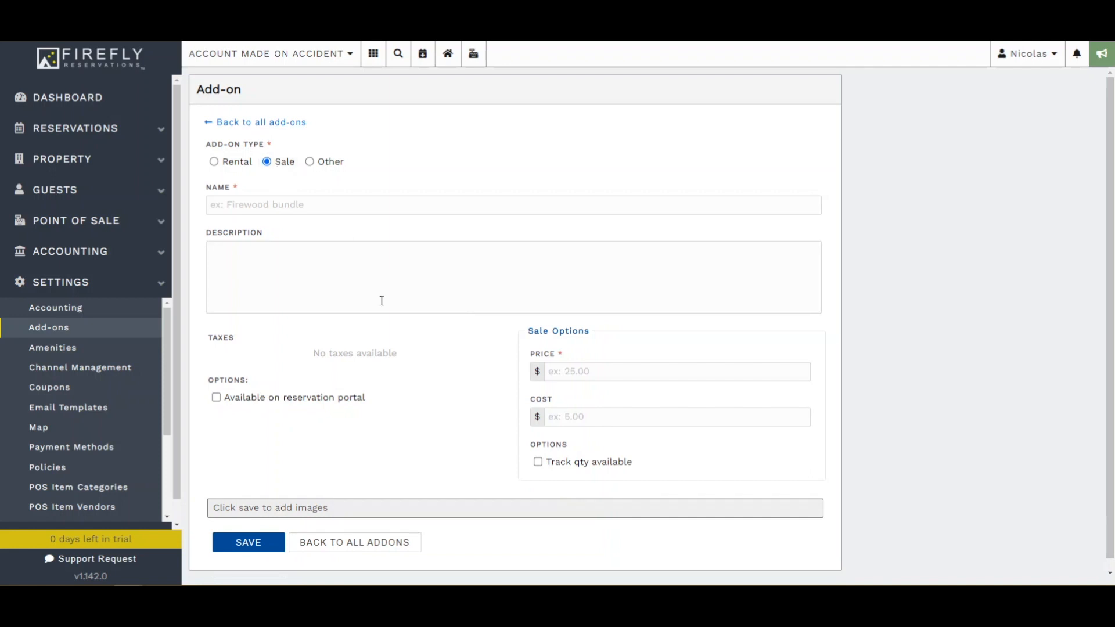
click(324, 170)
Step: Save a Sale add-on named Firewood Bundle, described as "Firewood for those chilly nights", priced at $10.00 and available on the reservation portal
click(312, 207)
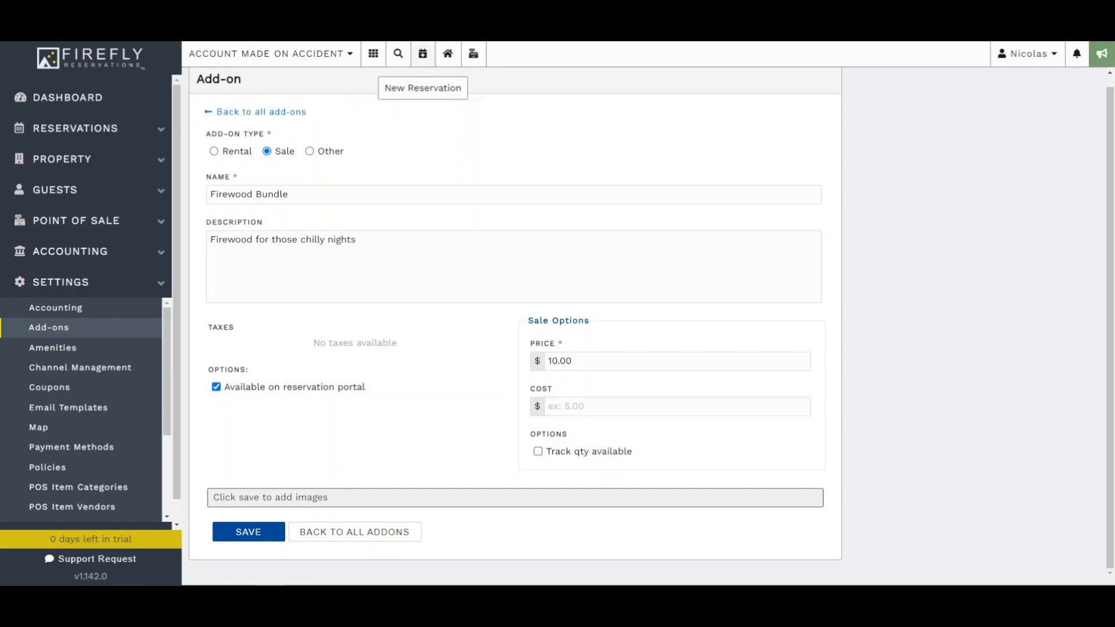
click(257, 533)
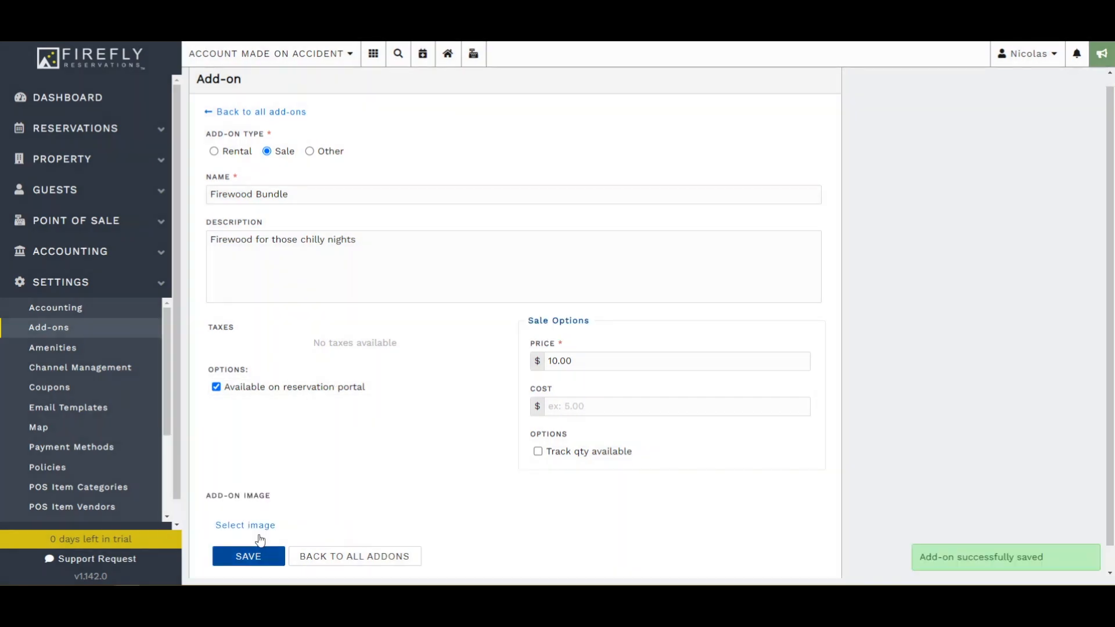
scroll(276, 493, down, 1)
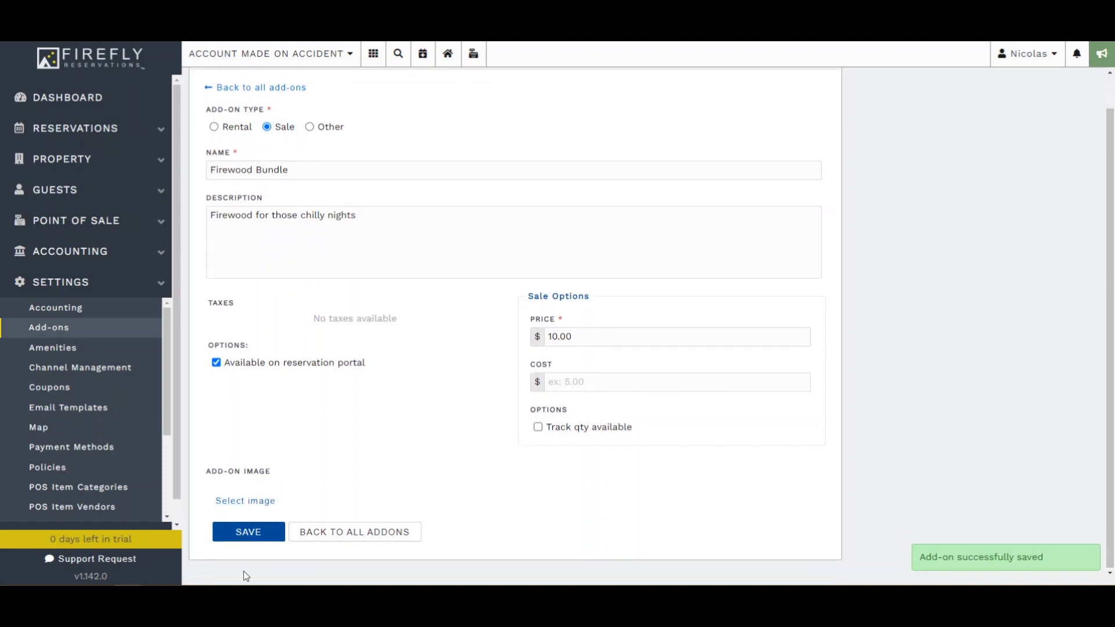
click(258, 532)
click(342, 529)
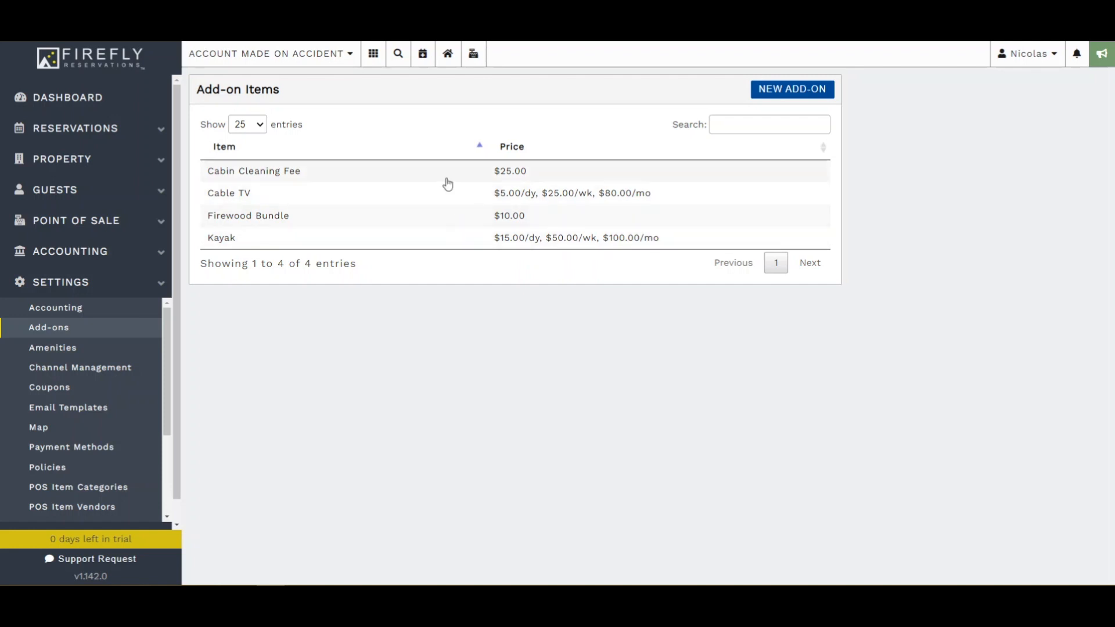
Step: Add an amenity named 50 Amp Hookup in the amenities settings
click(79, 347)
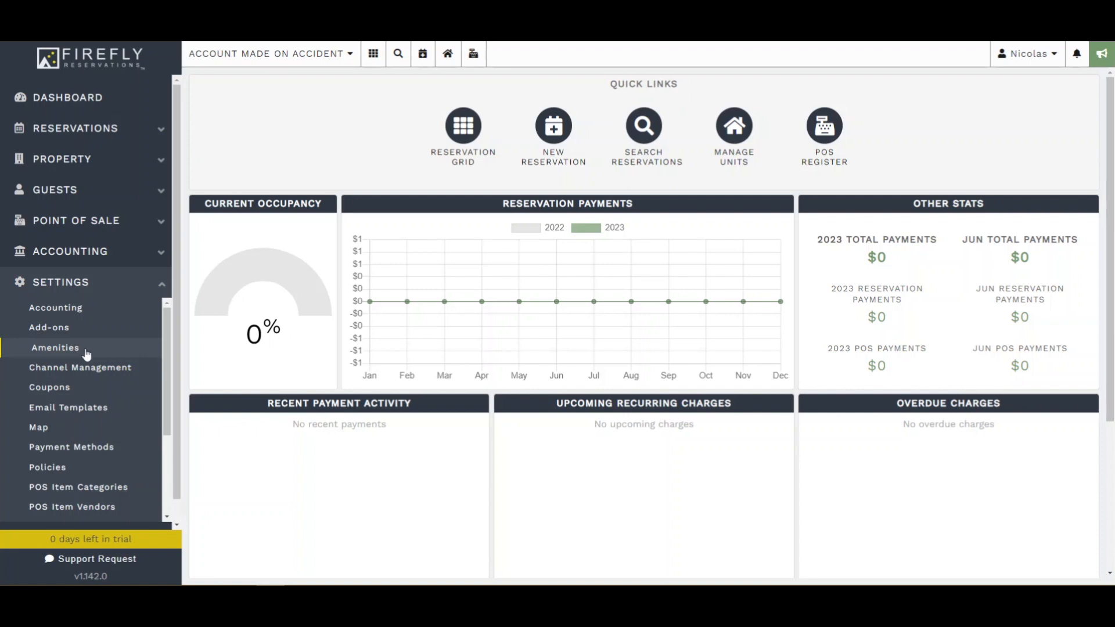
click(86, 351)
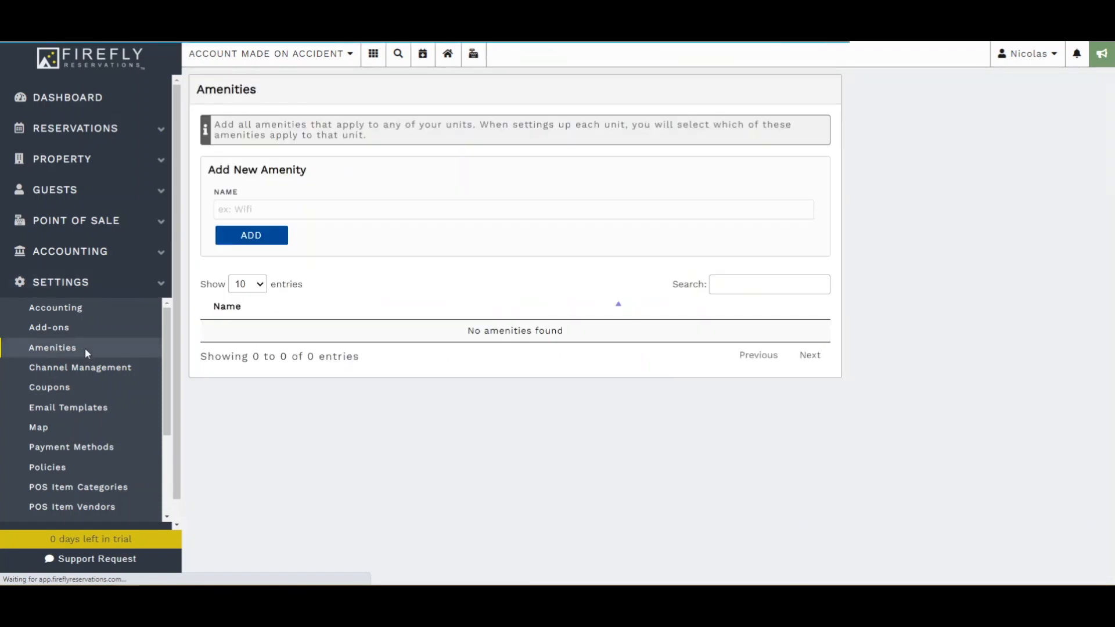
click(261, 210)
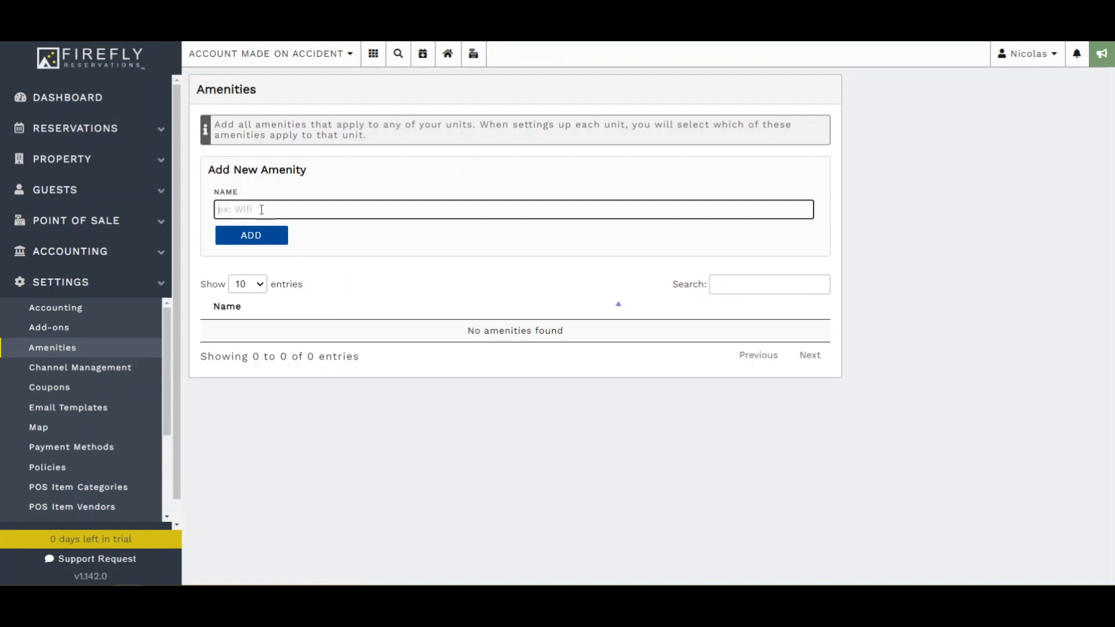
text(50 Amp Hookup)
click(236, 232)
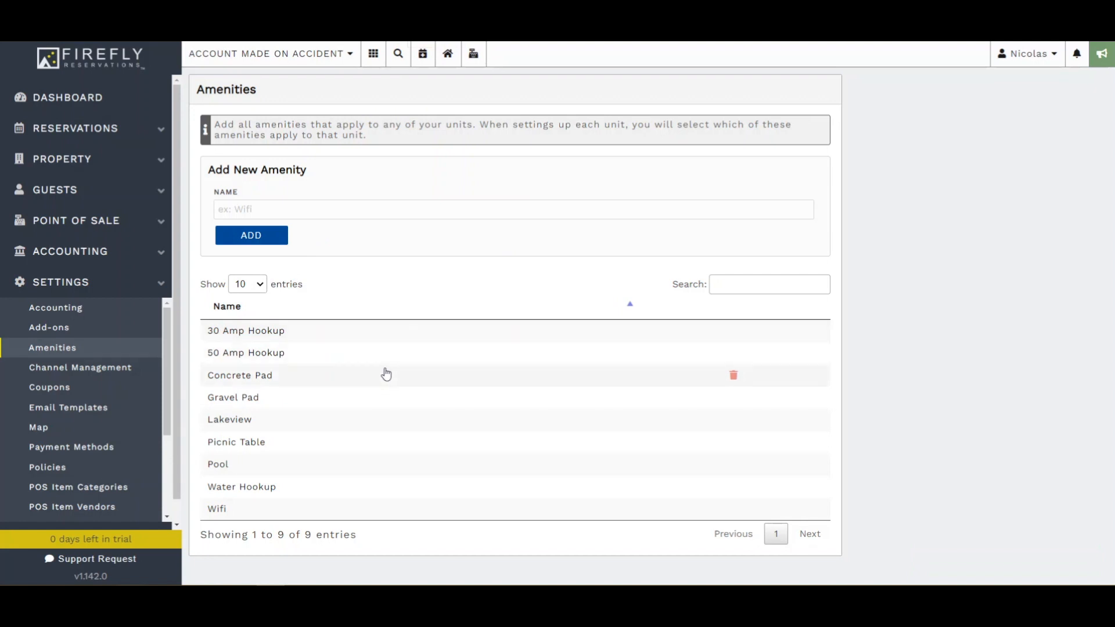
Step: Upload the campground map image in the map settings
click(58, 428)
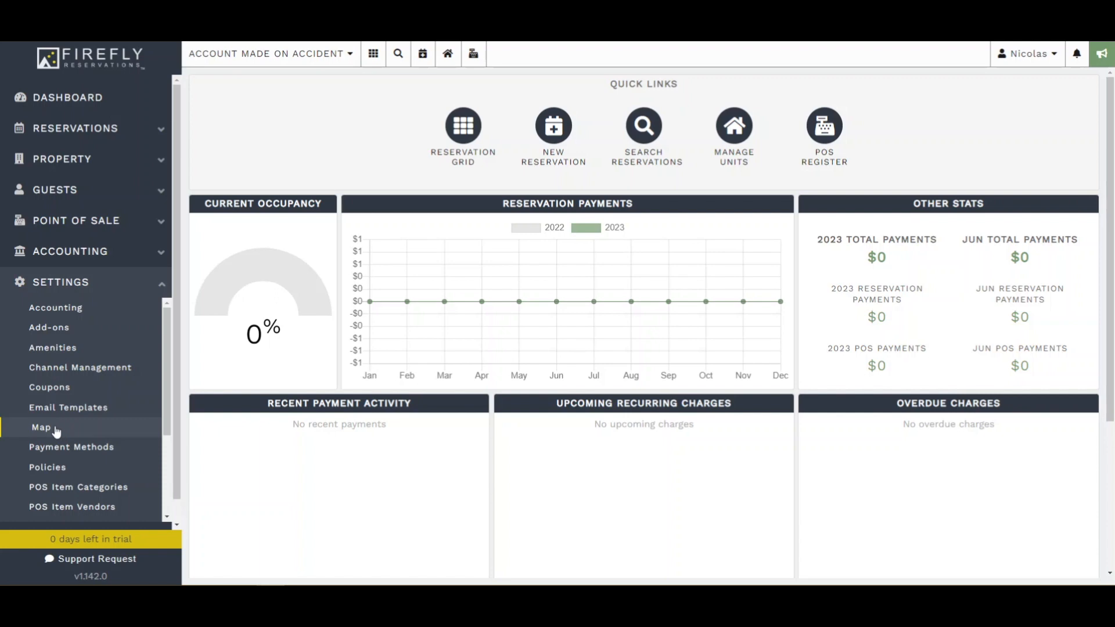
click(57, 429)
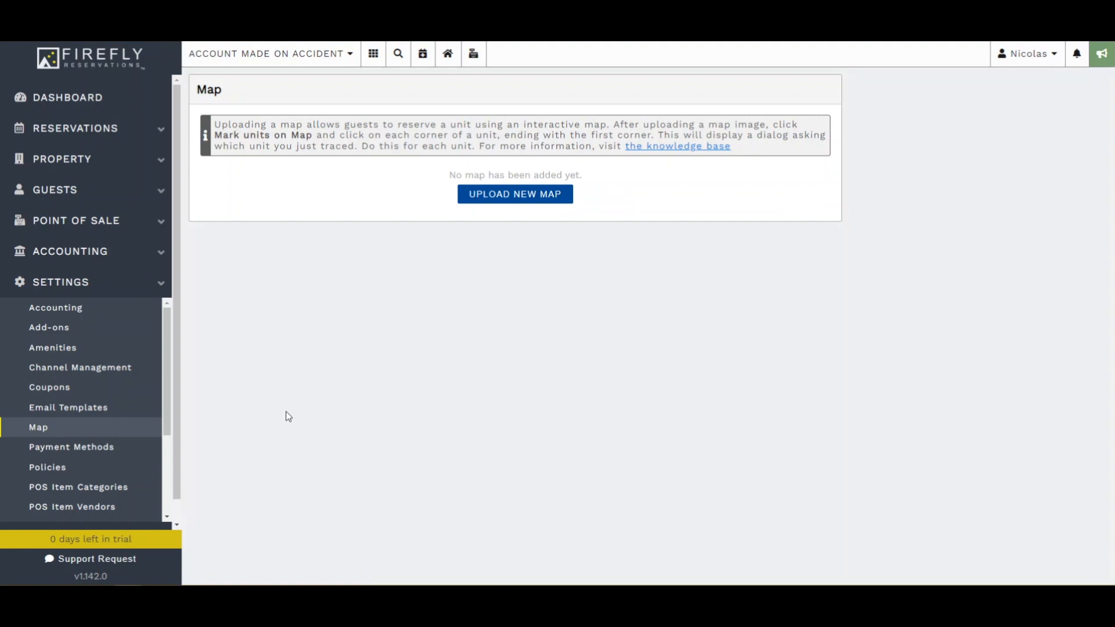
click(511, 200)
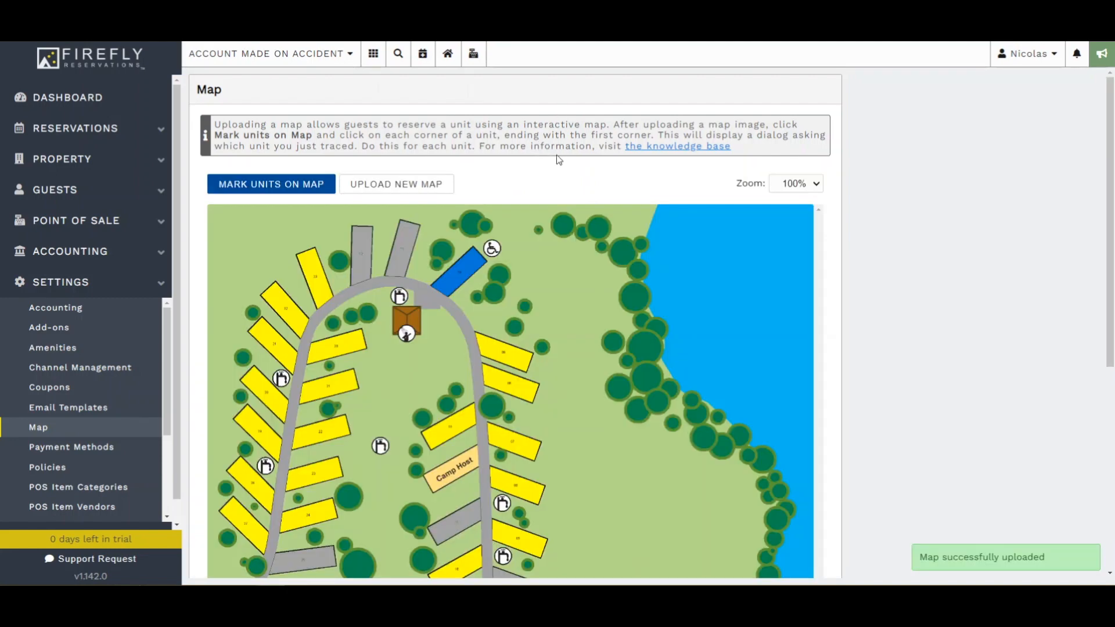
Step: Look over the uploaded campground map, start marking units on it and set the edit mode to Circle
scroll(549, 192, down, 5)
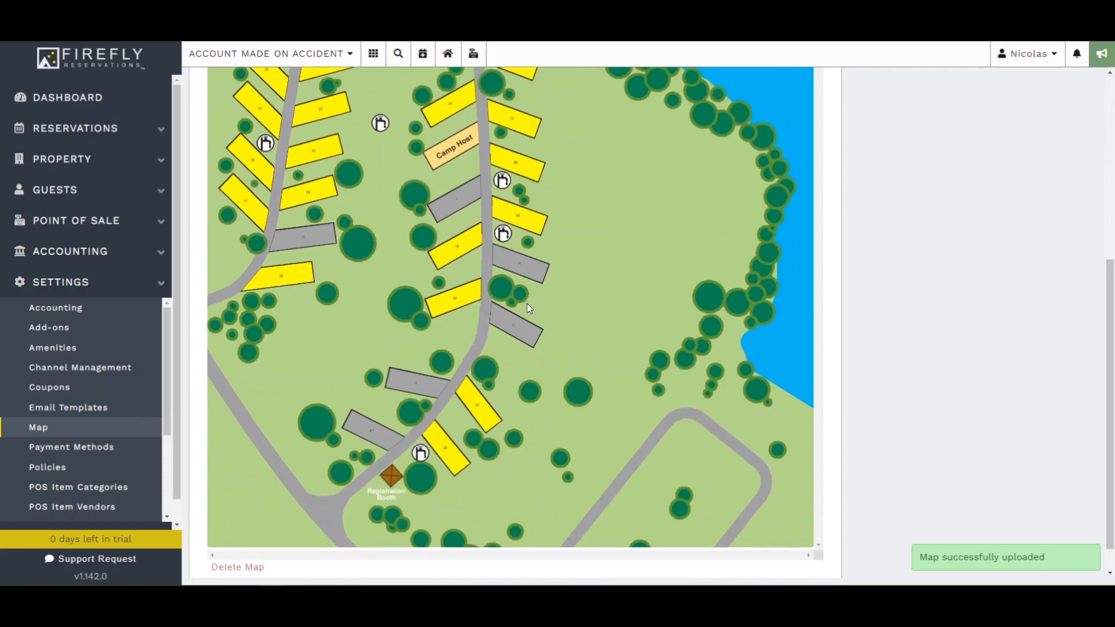
scroll(527, 303, up, 5)
scroll(545, 299, down, 1)
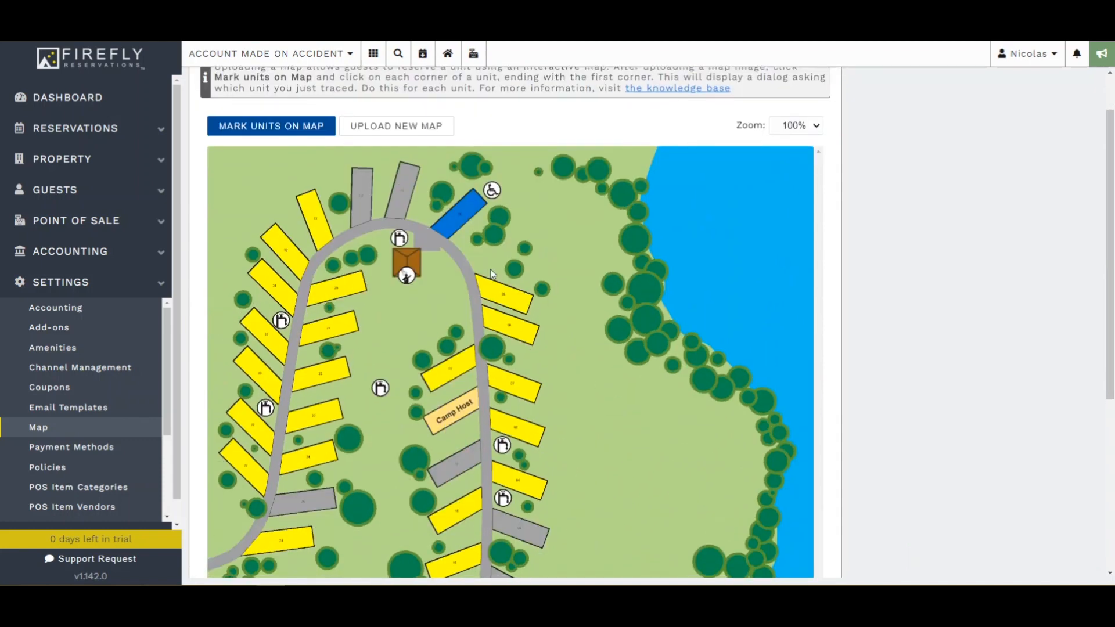
click(301, 137)
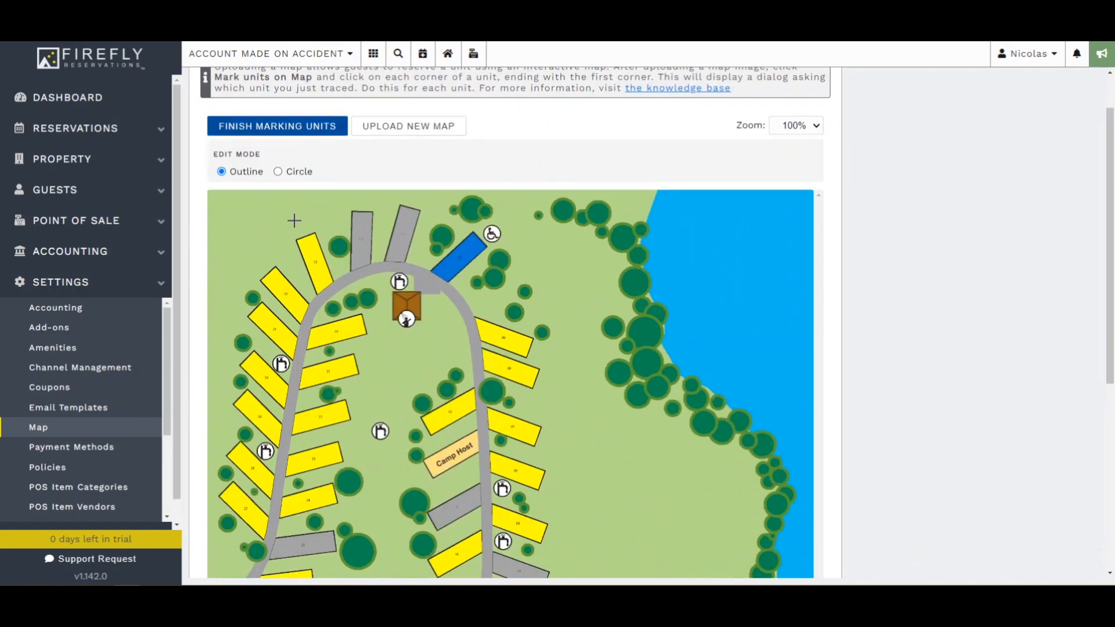
click(292, 174)
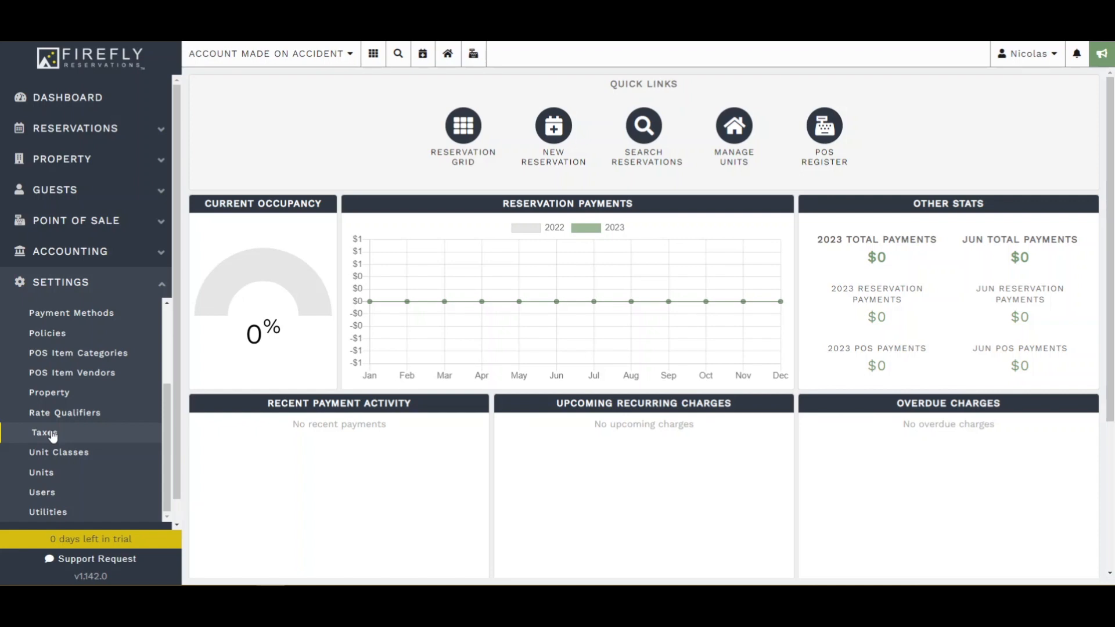
Step: Create and save a tax named Sales Tax with a rate of 5.55% in the tax settings
click(52, 433)
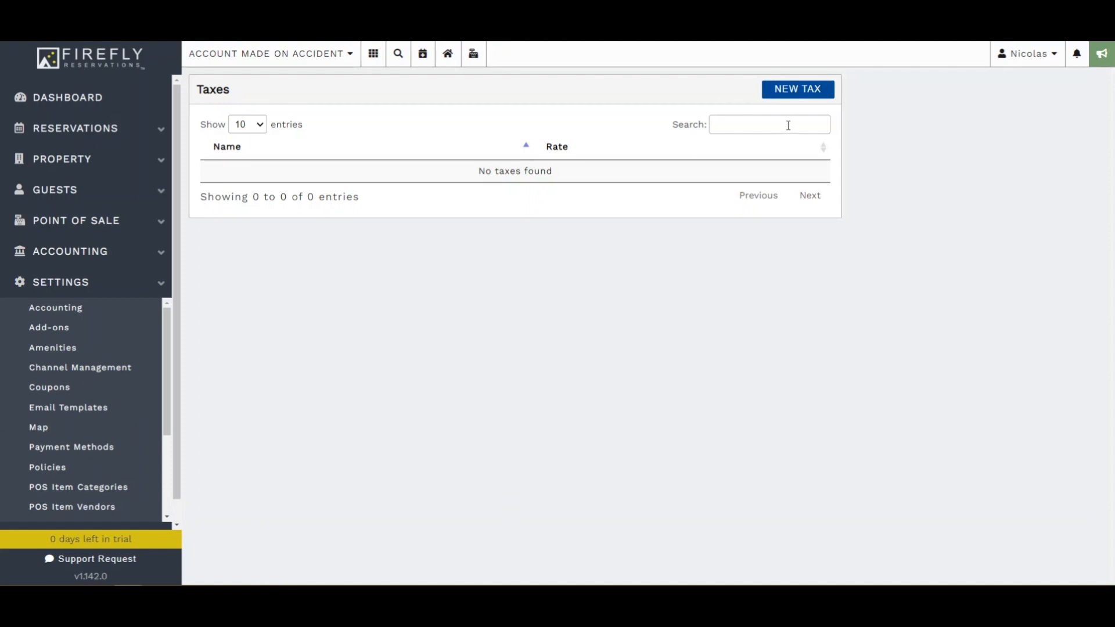
click(802, 91)
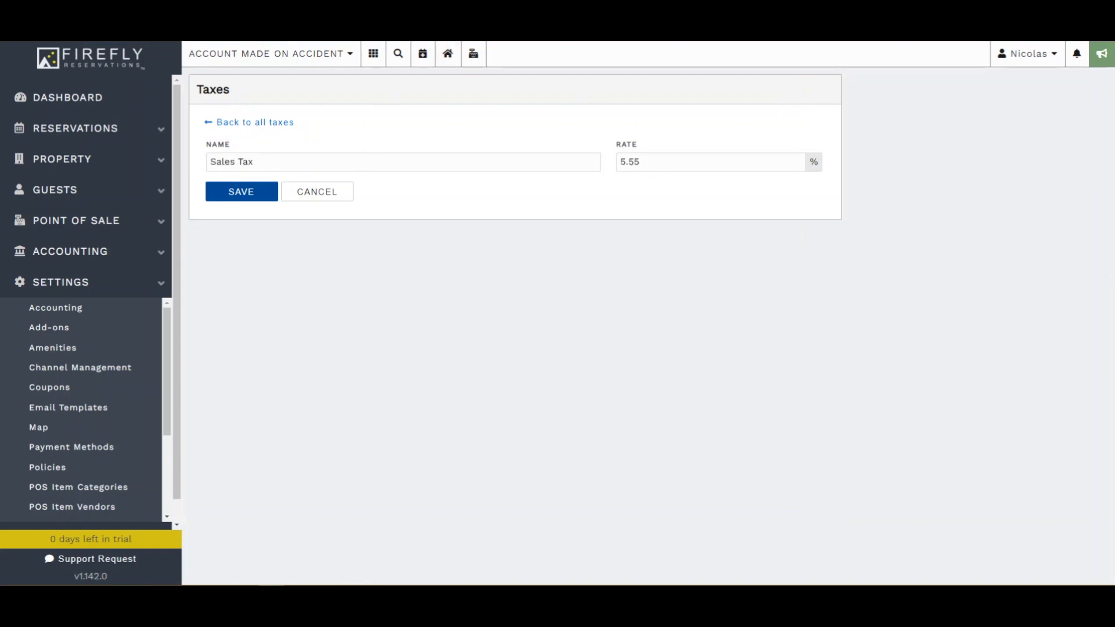
click(267, 197)
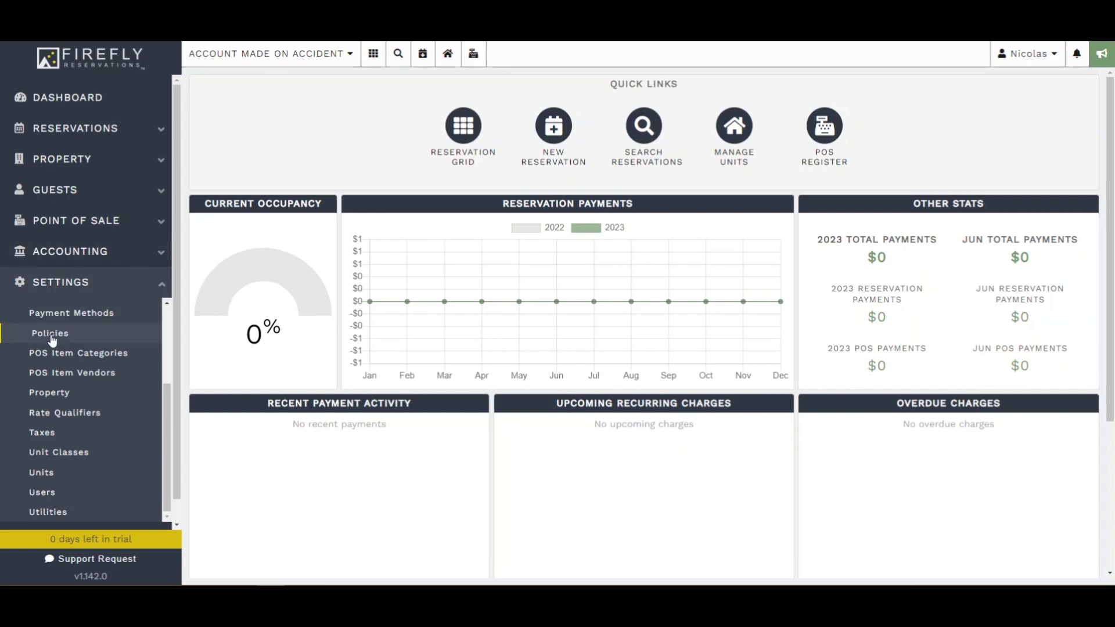
Step: Replace the General Policy's content with the copied park rules on arrivals and departures, refunds and cancellations, and general rules
click(51, 334)
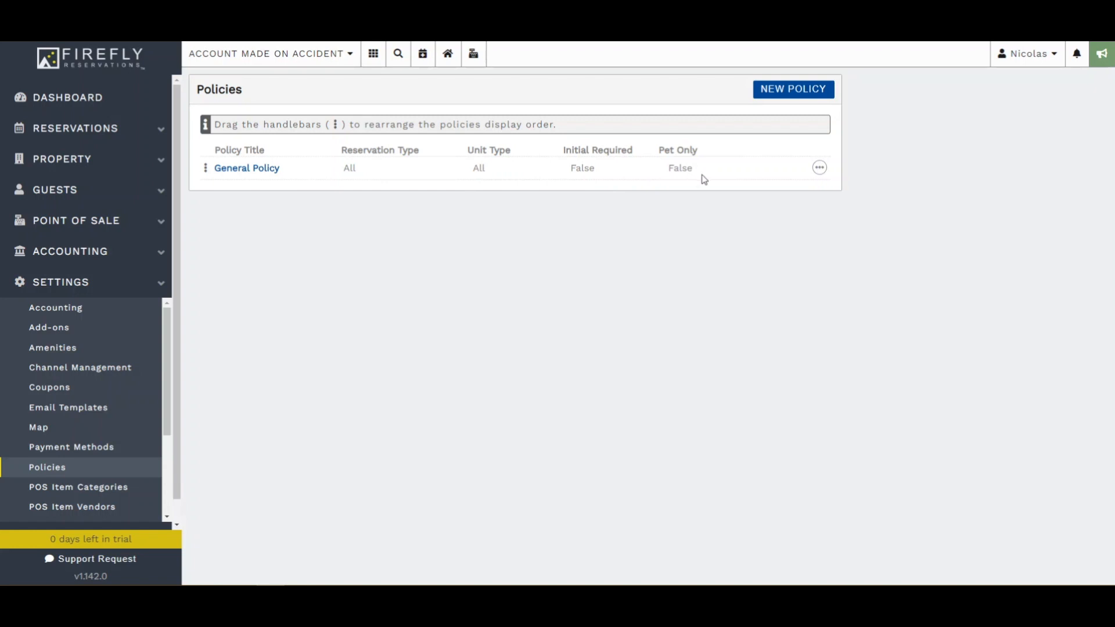
click(819, 168)
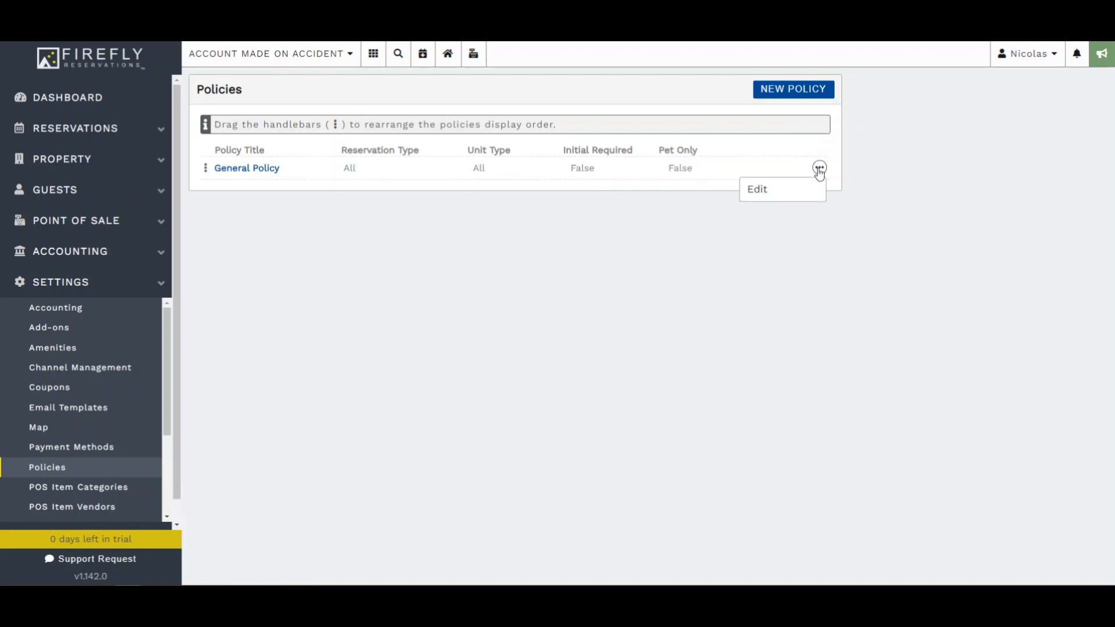
click(781, 196)
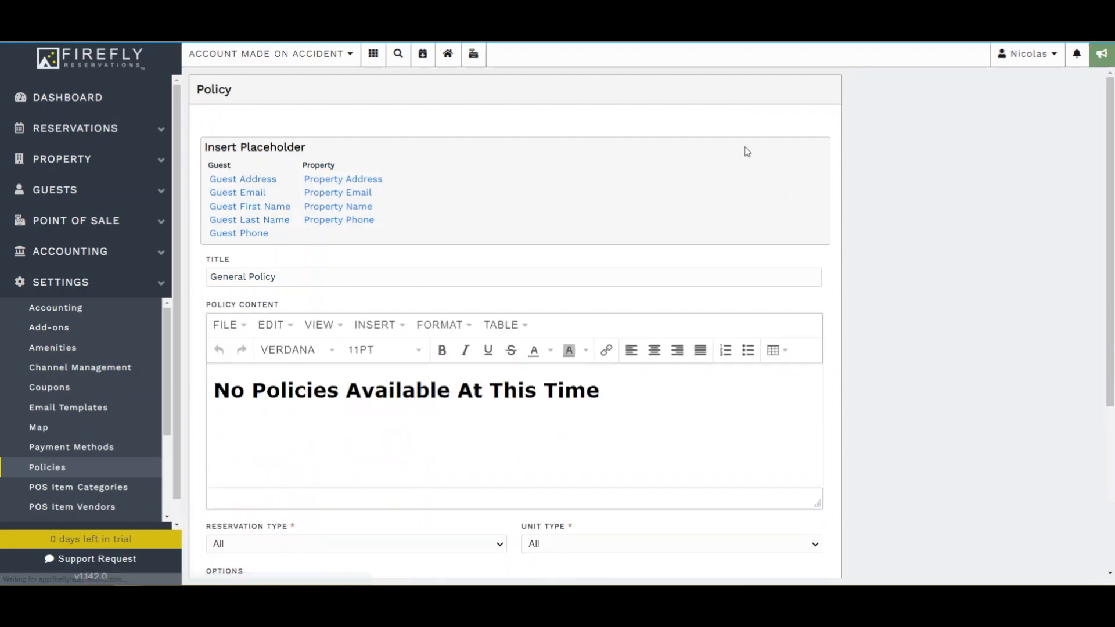
scroll(612, 167, down, 4)
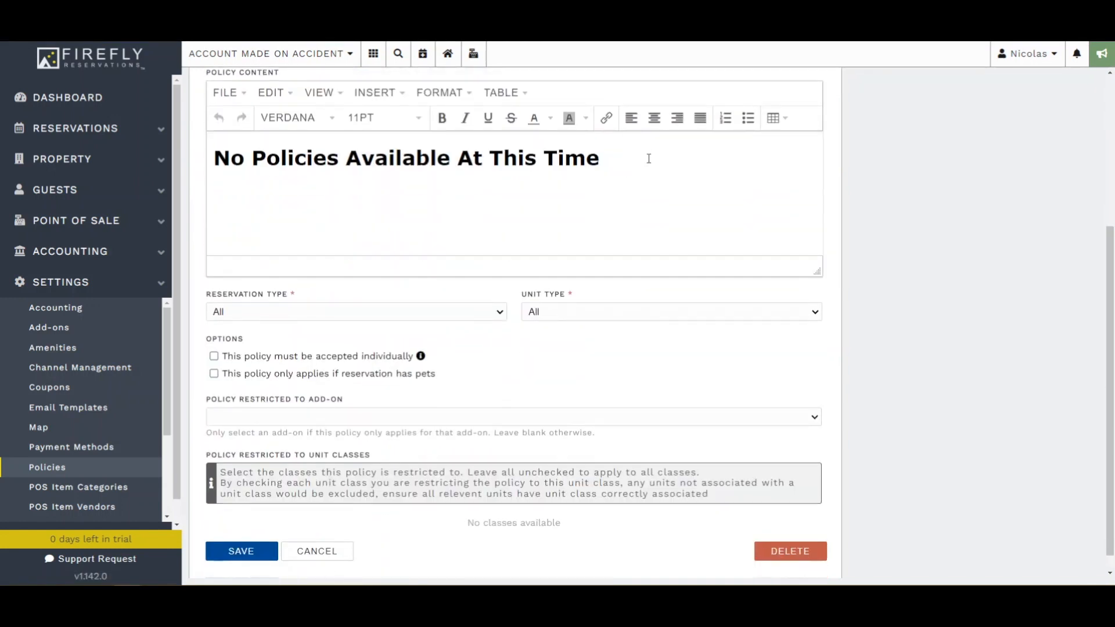
drag(641, 168, 216, 182)
key(BackSpace)
key(ctrl+v)
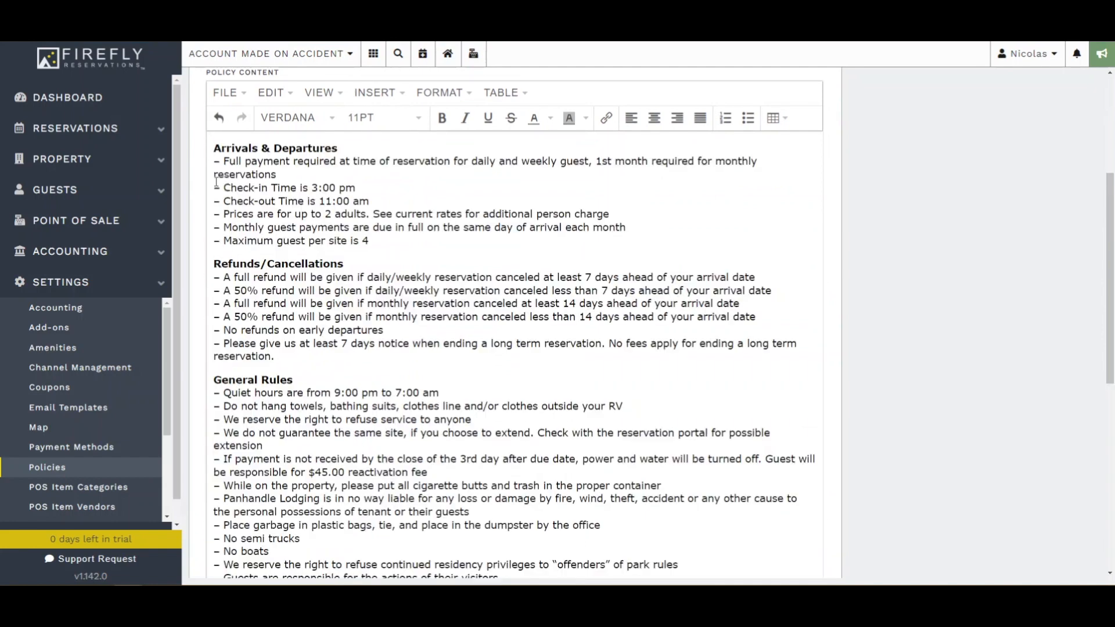
Step: Require the General Policy to be accepted individually and save the policy
scroll(395, 297, down, 8)
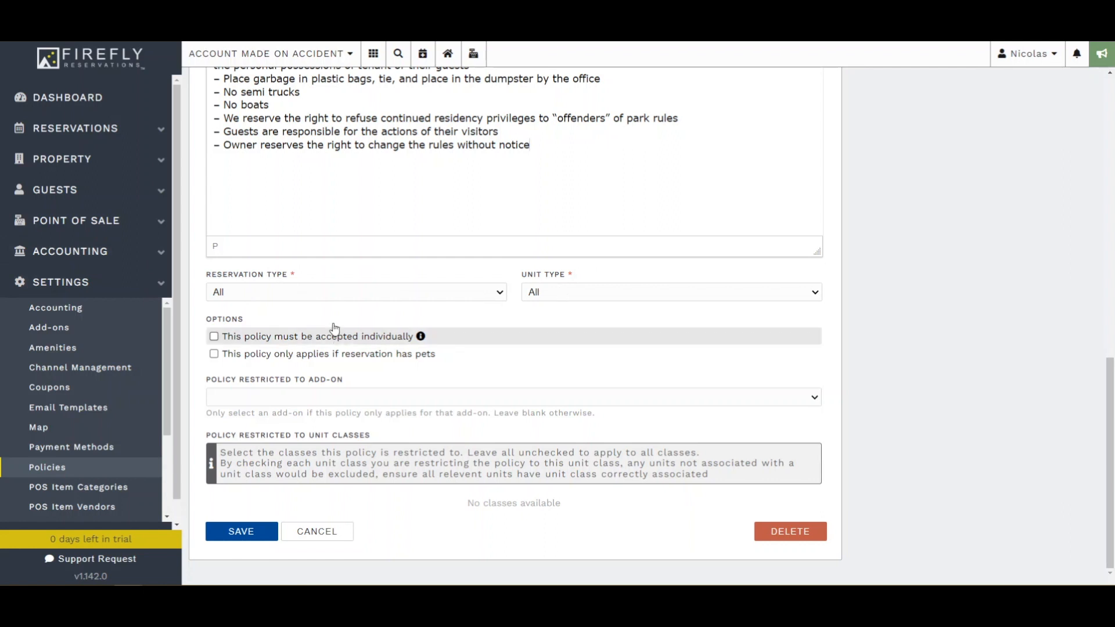
click(323, 340)
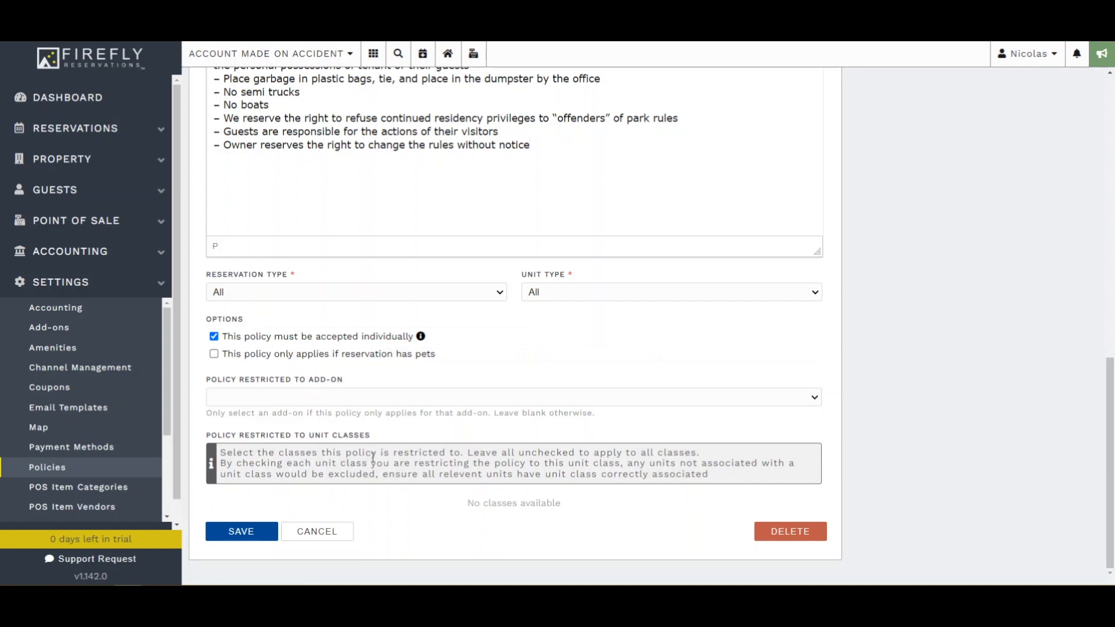
click(308, 532)
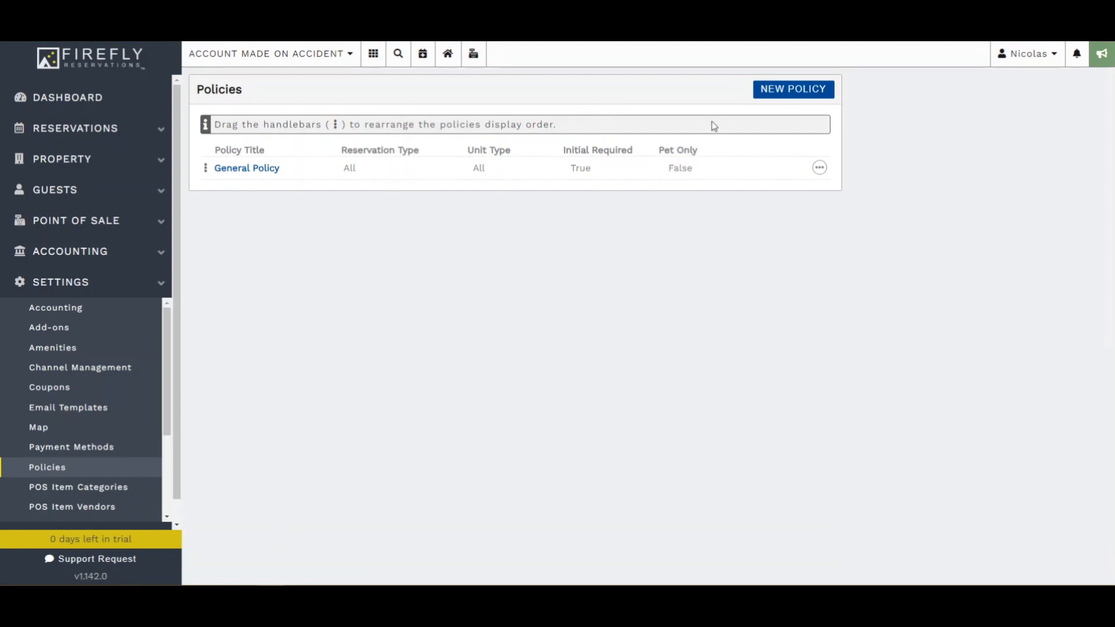
Step: Start a new policy titled Firewood Policy with the content "Please build Fires responsibly. Remember to fully douse your pit before leaving it."
click(800, 90)
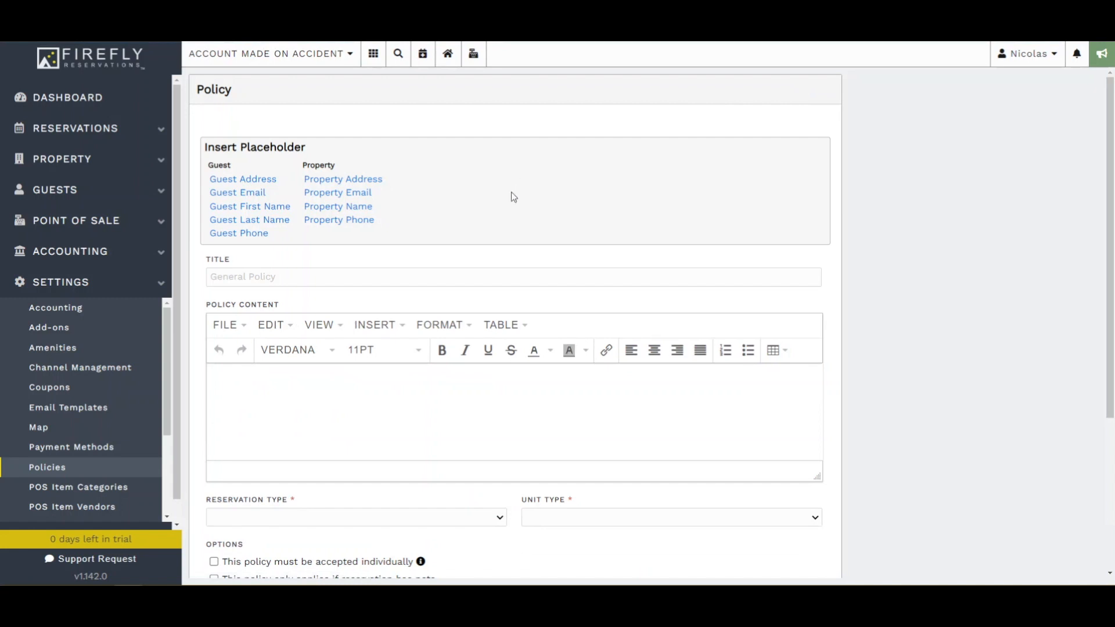
click(380, 282)
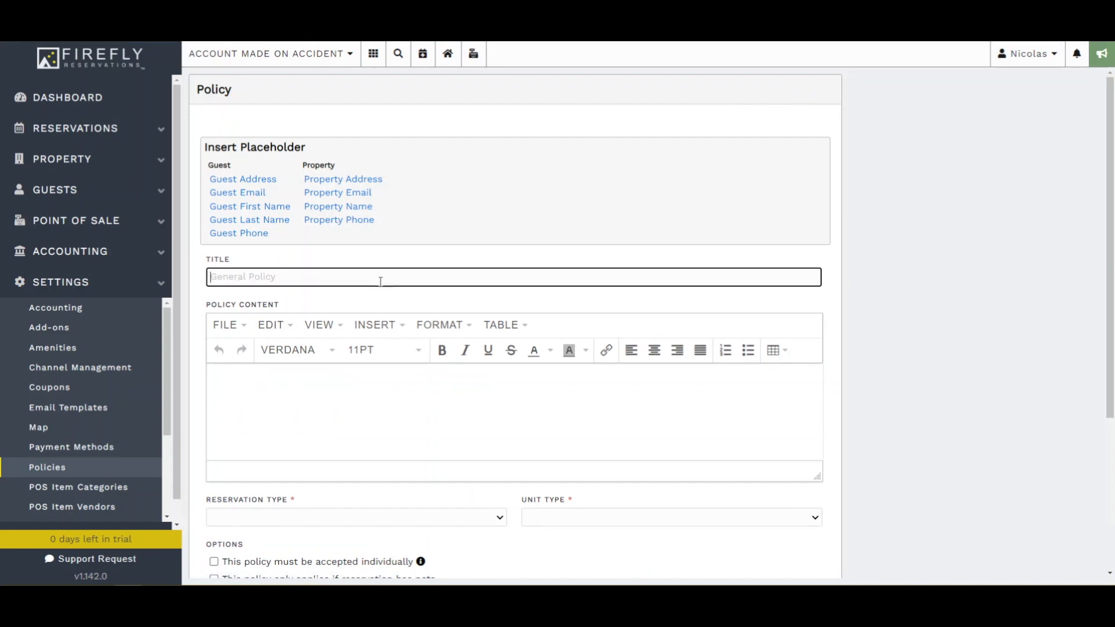
text(Firewoofd Policy)
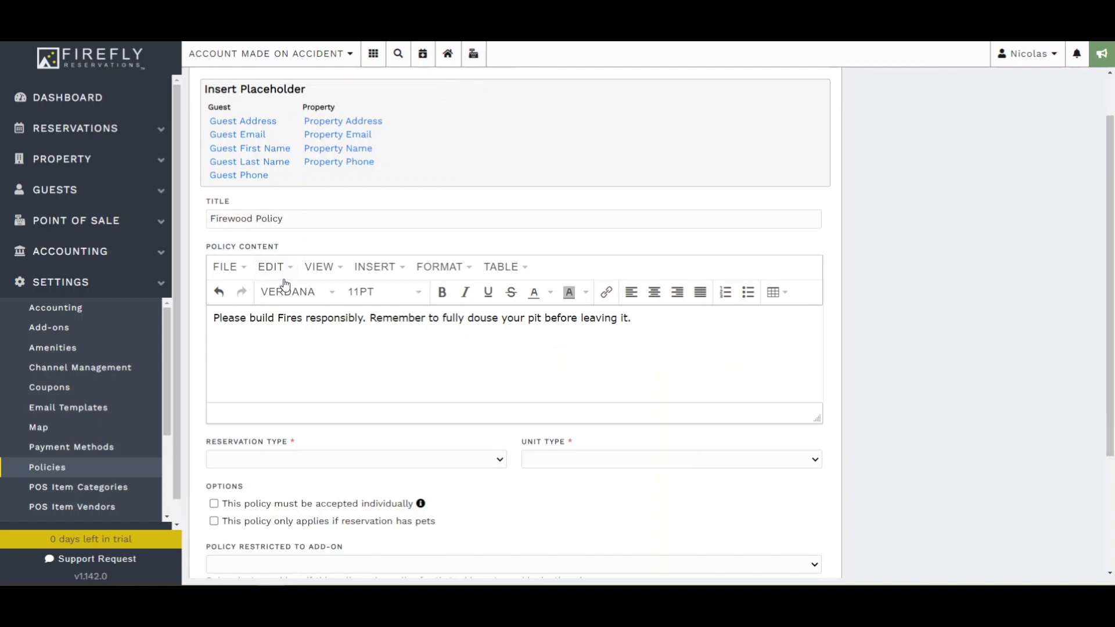
Step: Set both the reservation type and the unit type of the Firewood Policy to All
scroll(339, 330, down, 2)
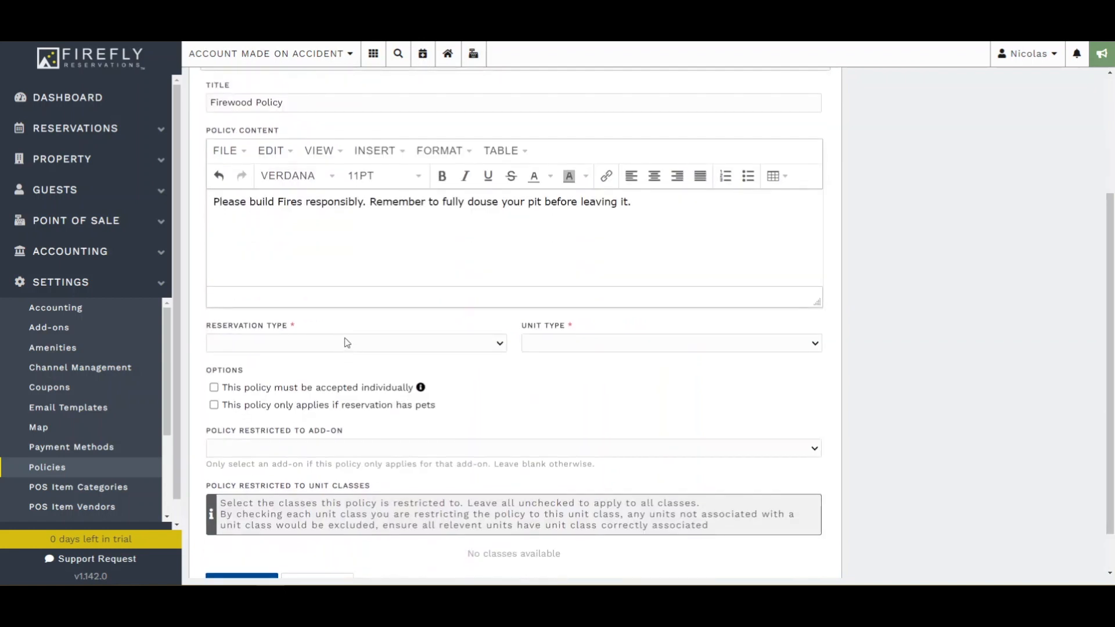
scroll(347, 340, down, 1)
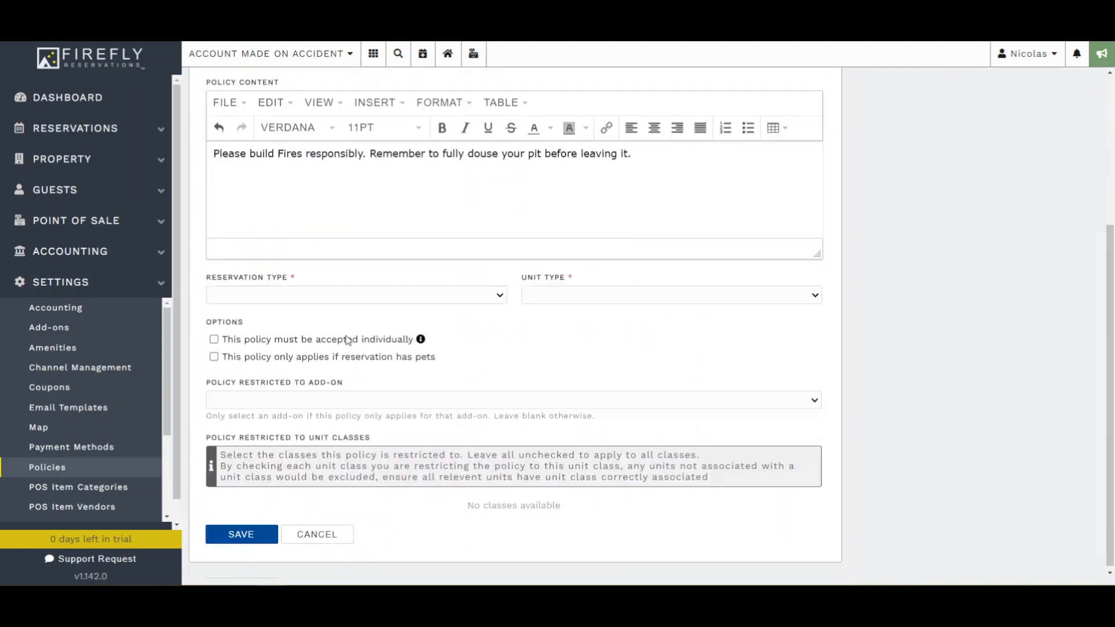
click(314, 295)
click(296, 318)
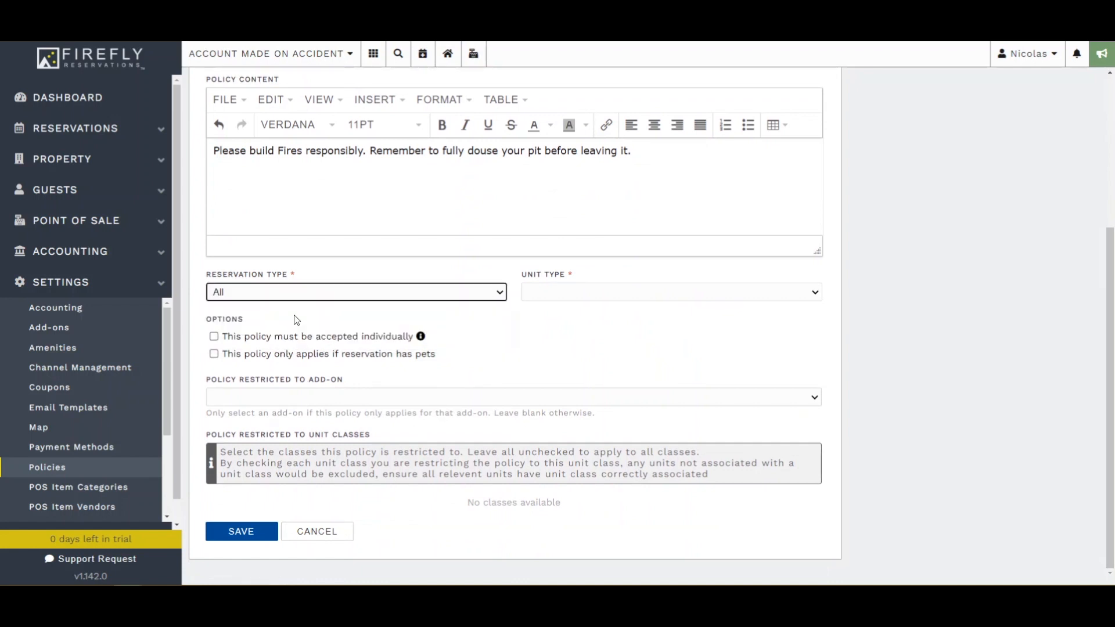
click(550, 294)
click(550, 318)
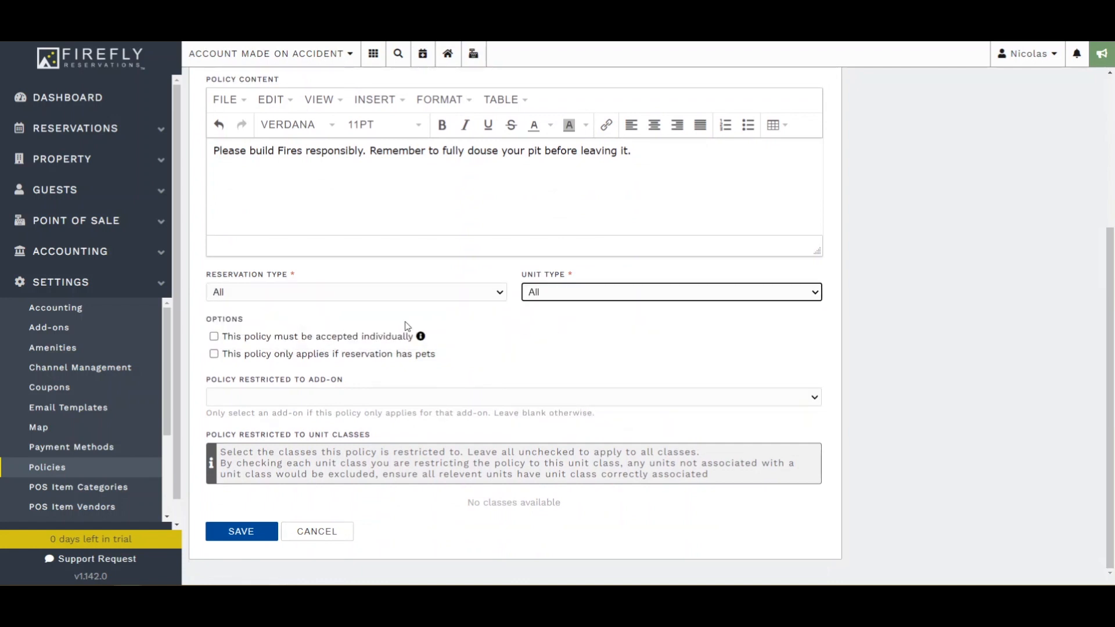
Step: Require individual acceptance of the Firewood Policy, restrict it to the Firewood Bundle add-on and save it
click(351, 343)
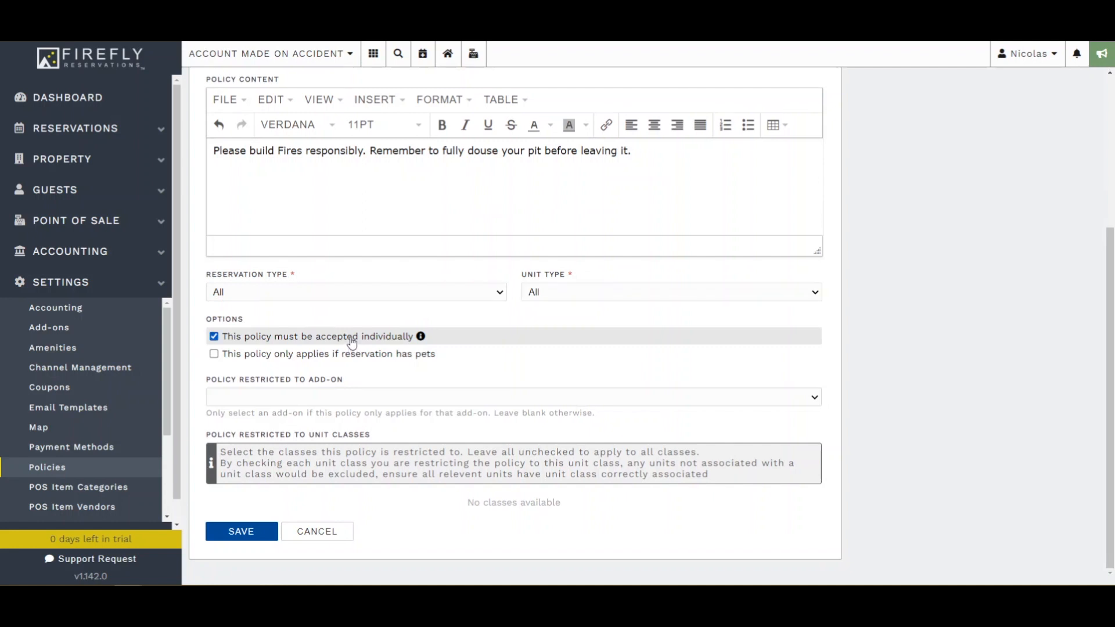
click(299, 398)
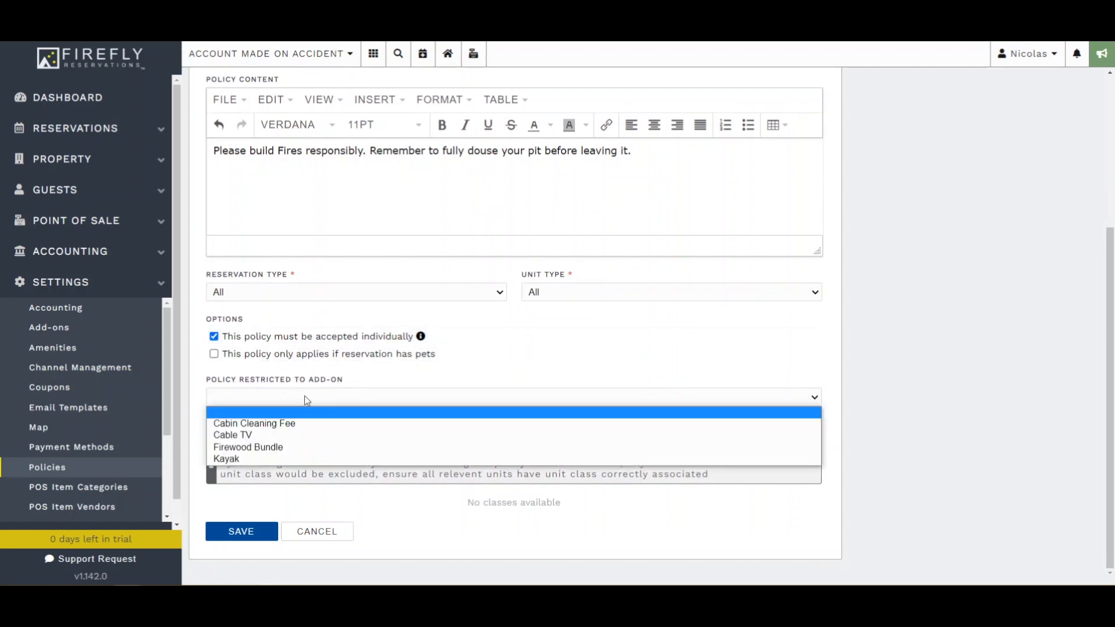
click(294, 445)
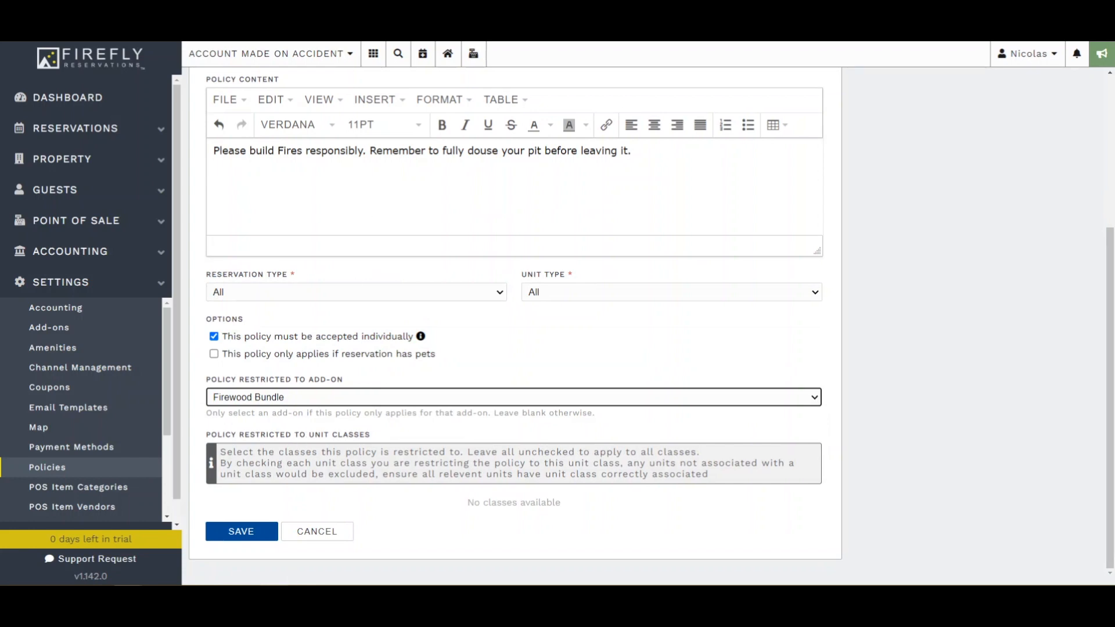
click(242, 537)
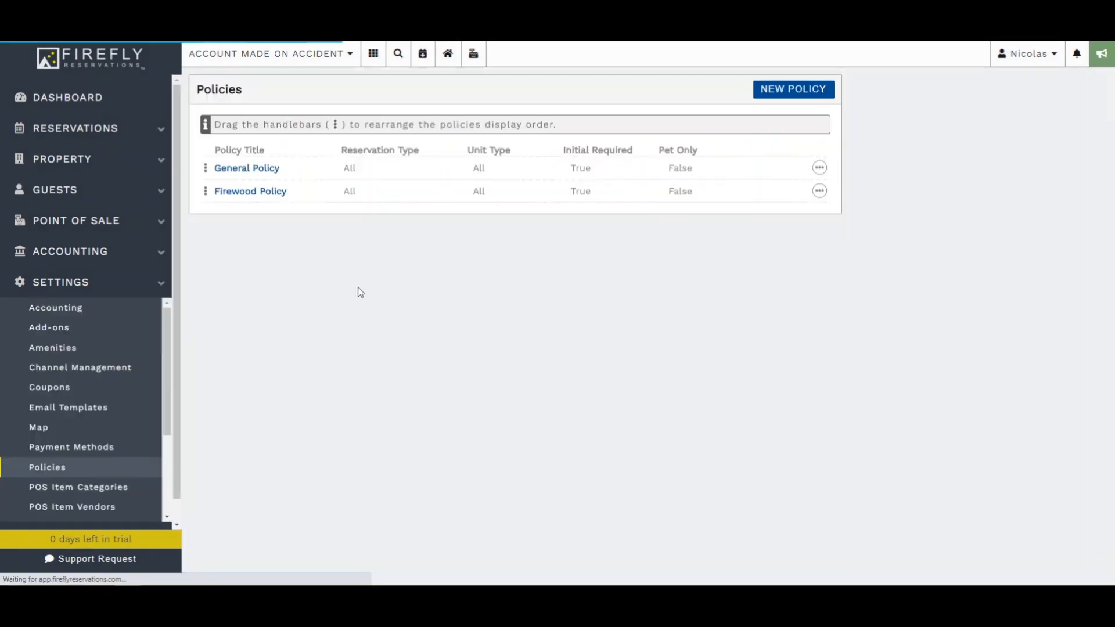